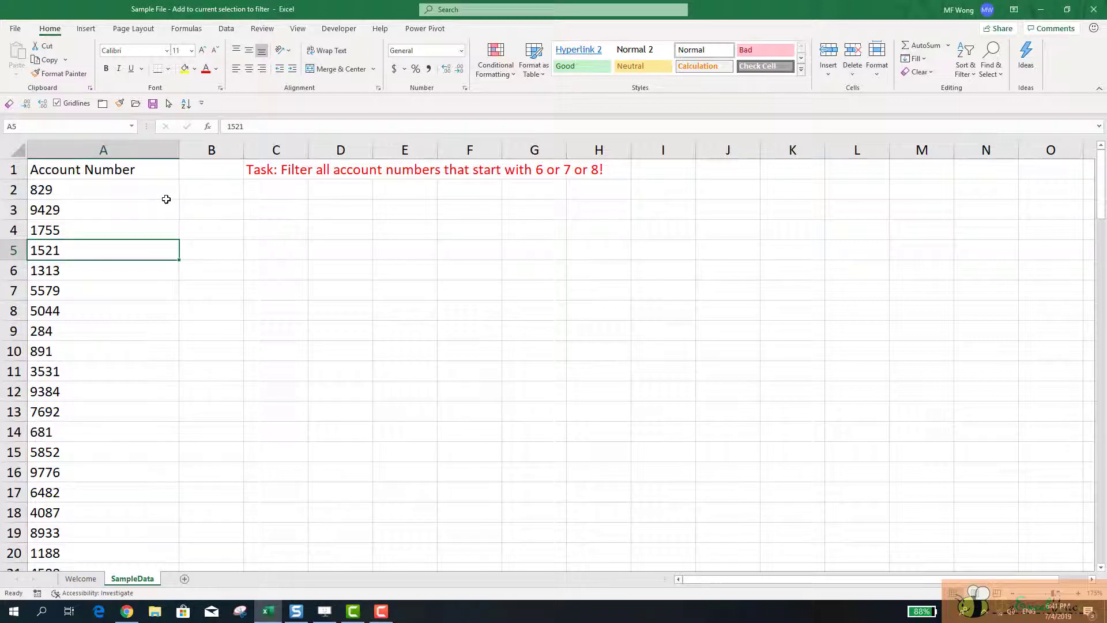
Select account cells 829 and 9429 in column A, then bring up the Data tab.
{"action": "left_click", "coordinate": [124, 194]}
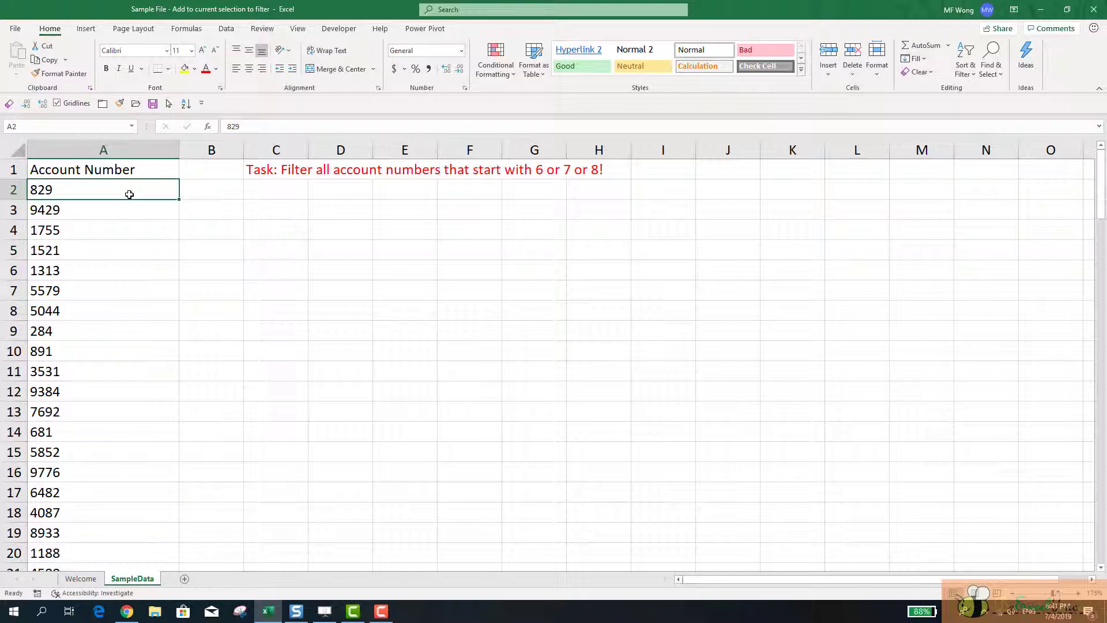
{"action": "left_click", "coordinate": [141, 212]}
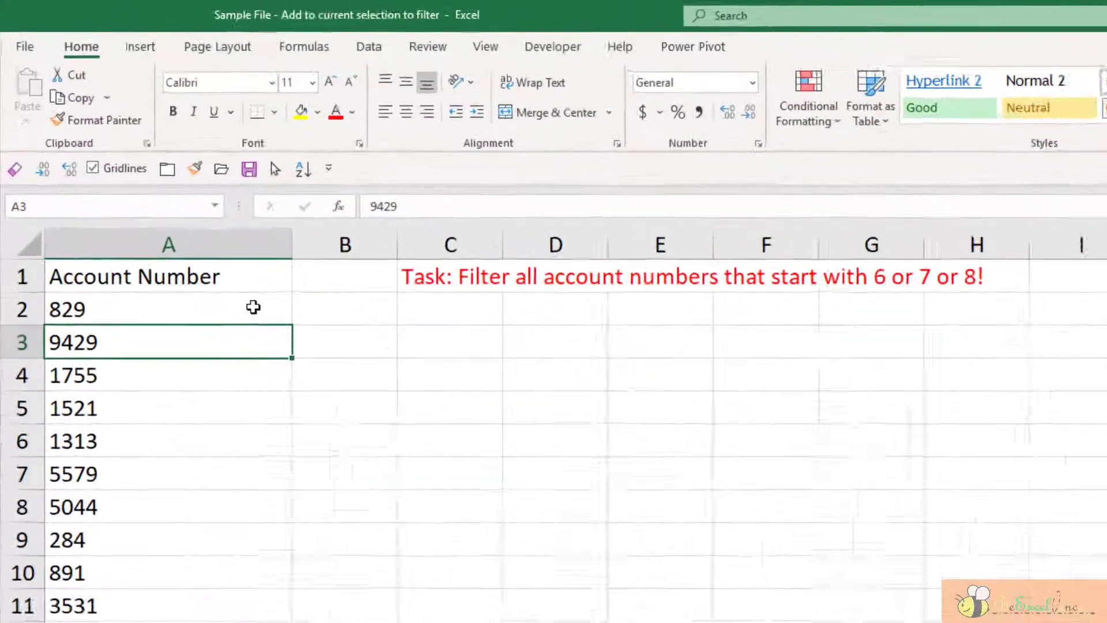
{"action": "left_click", "coordinate": [253, 307]}
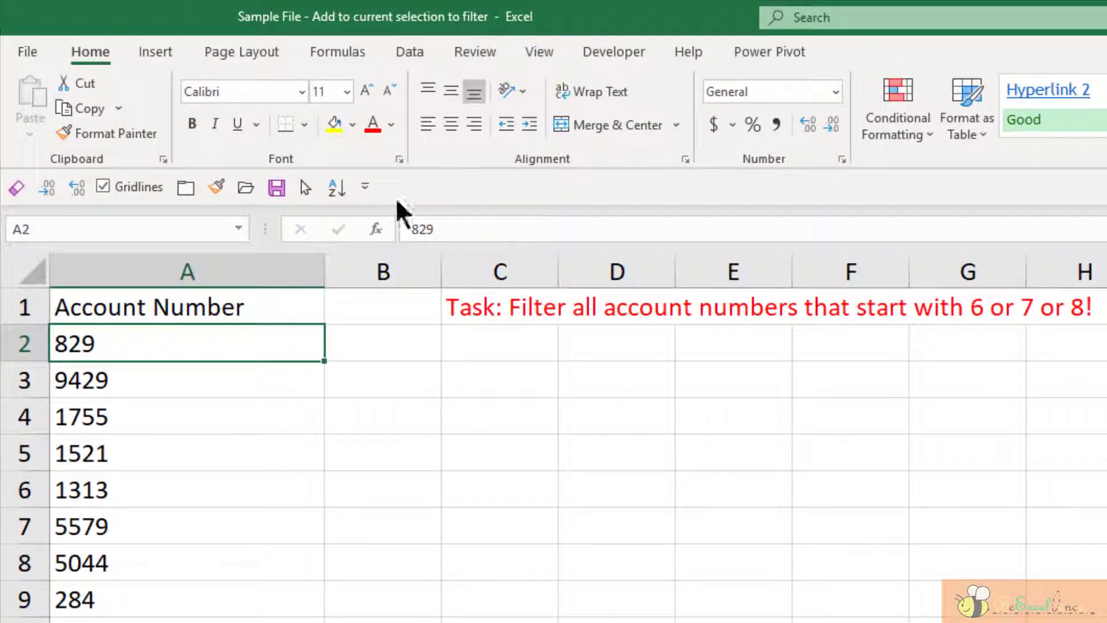
{"action": "left_click", "coordinate": [425, 50]}
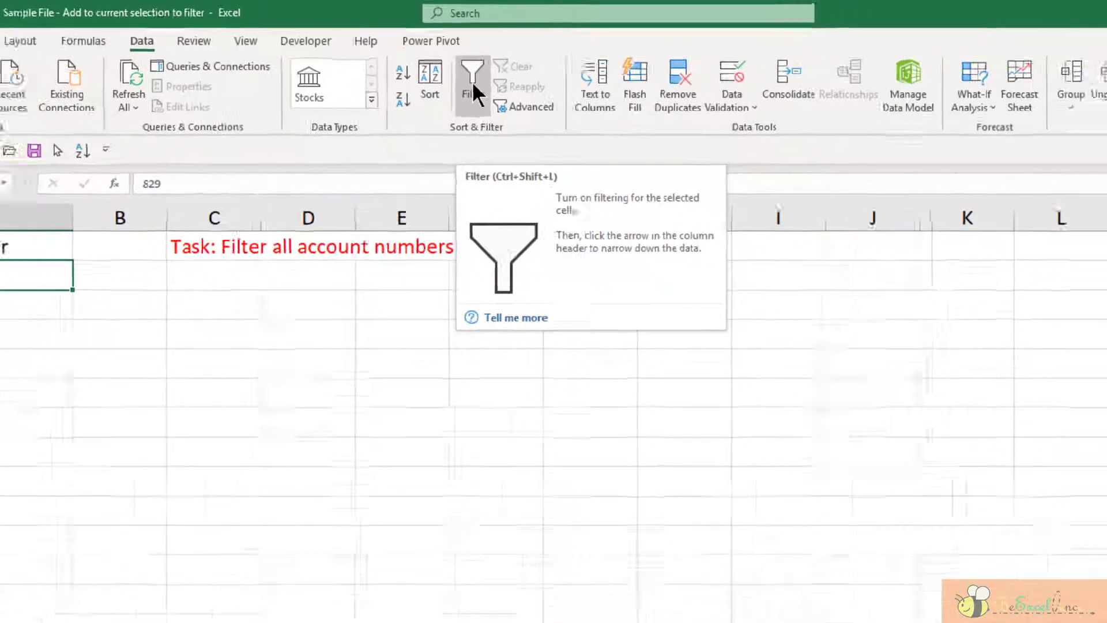
Turn on Filter and open the Account Number dropdown in A1.
{"action": "left_click", "coordinate": [454, 58]}
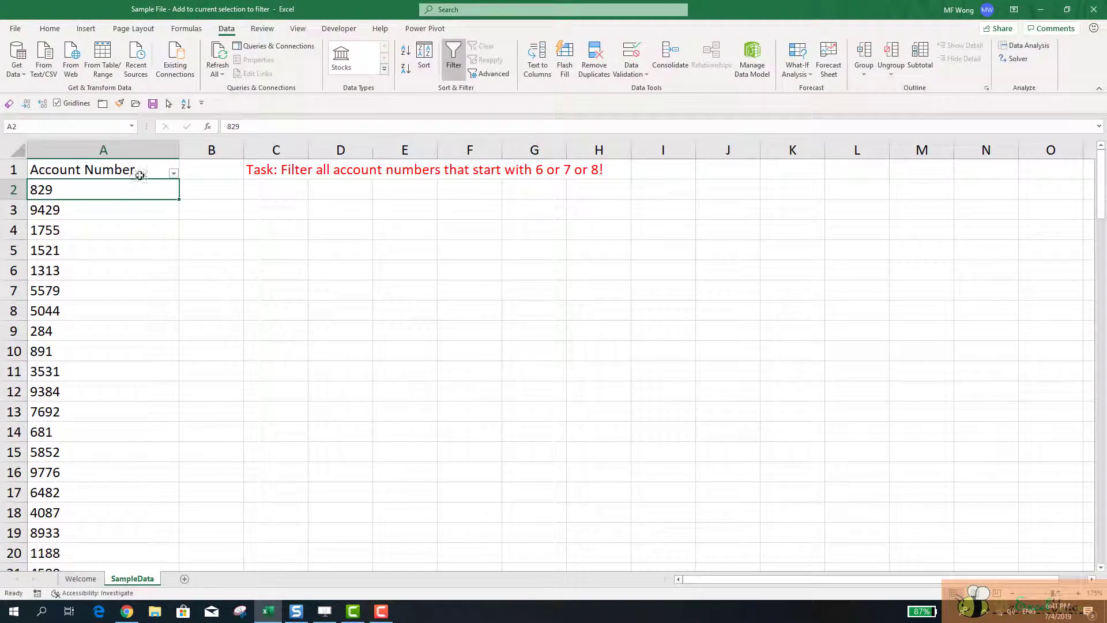
{"action": "left_click", "coordinate": [149, 174]}
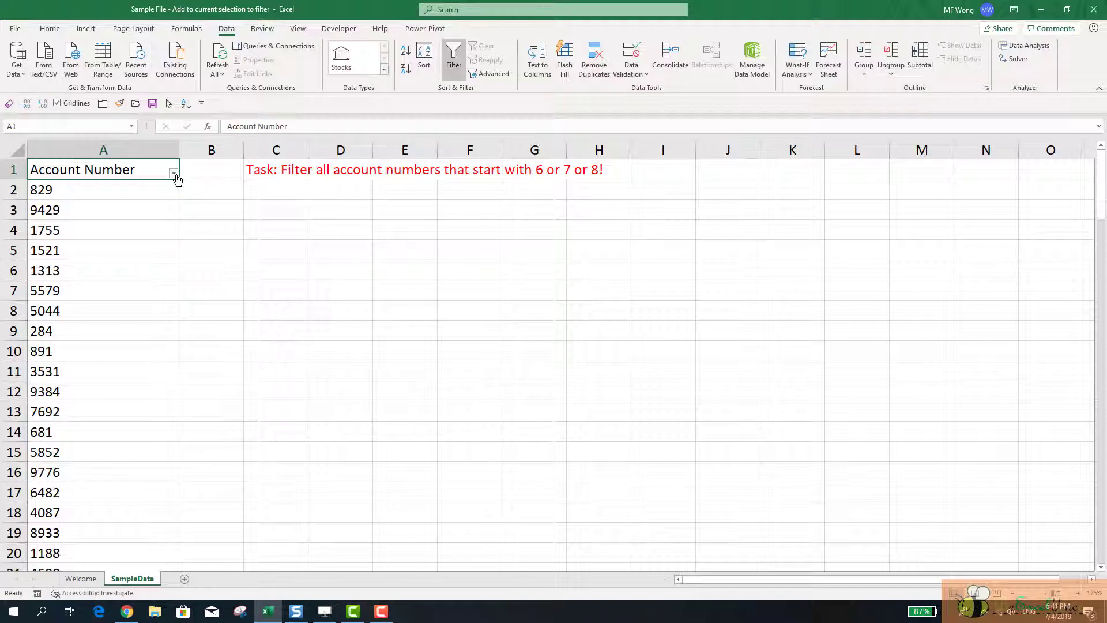
{"action": "left_click", "coordinate": [173, 174]}
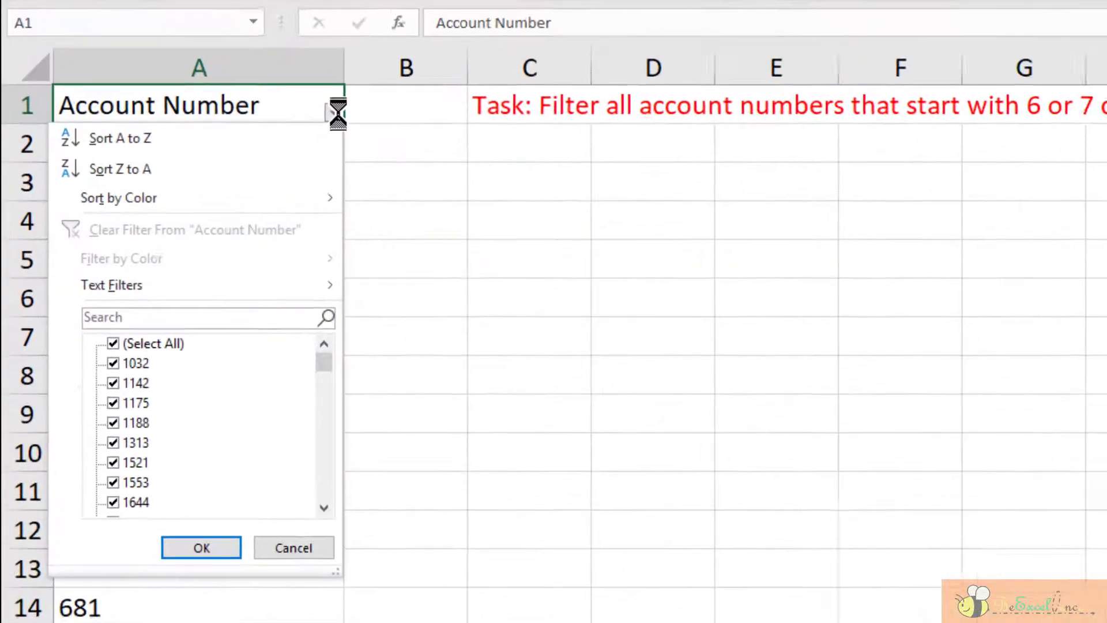
Search the Account Number filter values for 6* and review the matching results.
{"action": "left_click", "coordinate": [226, 318]}
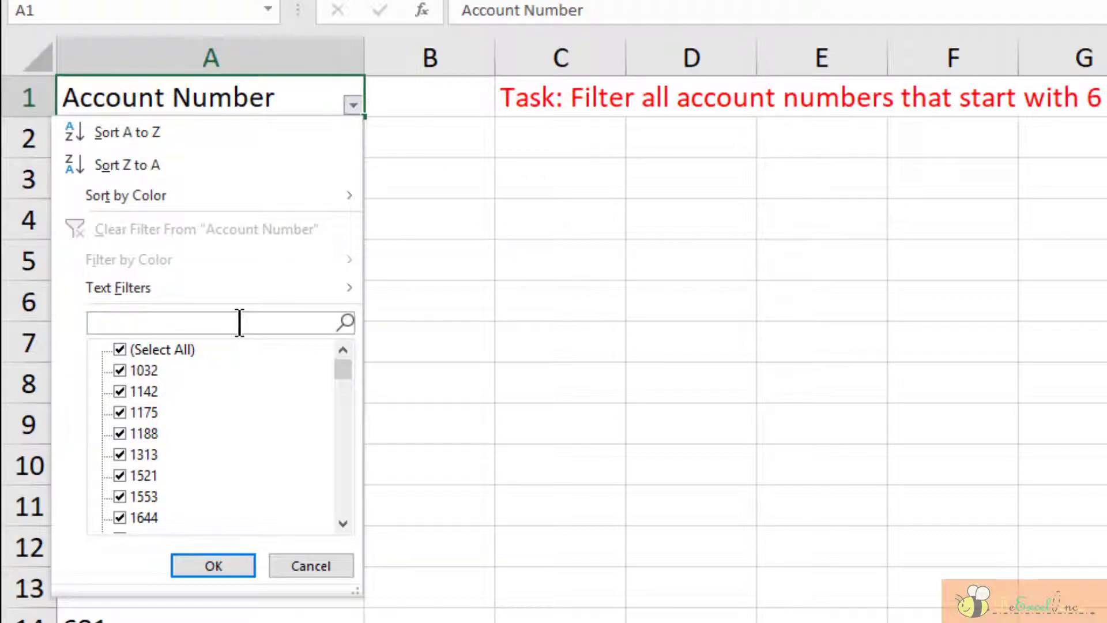
{"action": "type", "text": "6"}
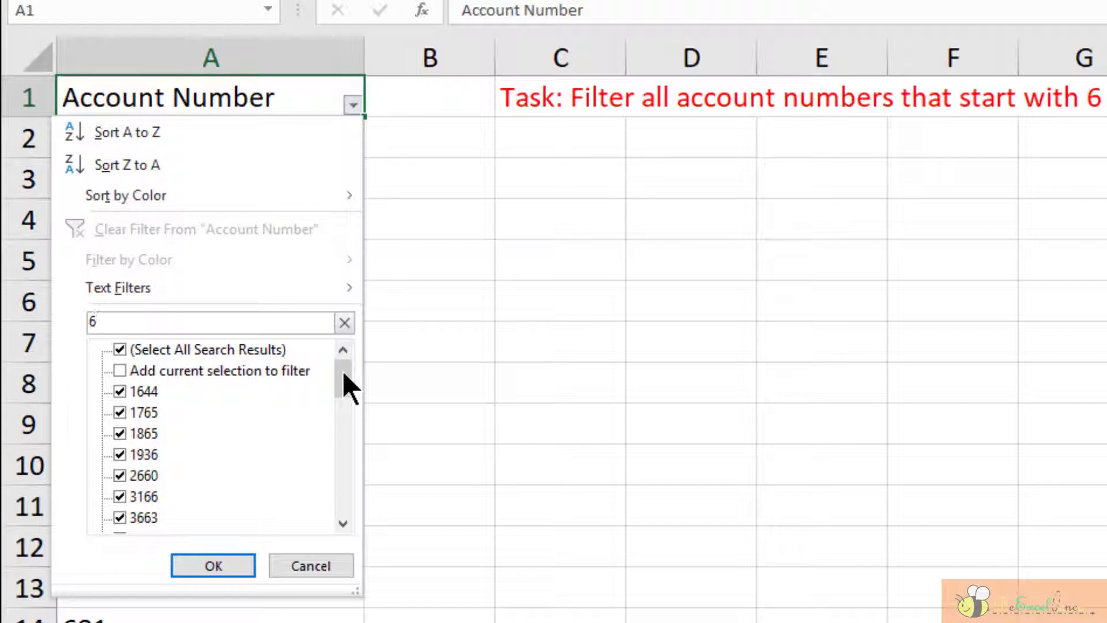
{"action": "left_click_drag", "start_coordinate": [343, 374], "coordinate": [346, 389]}
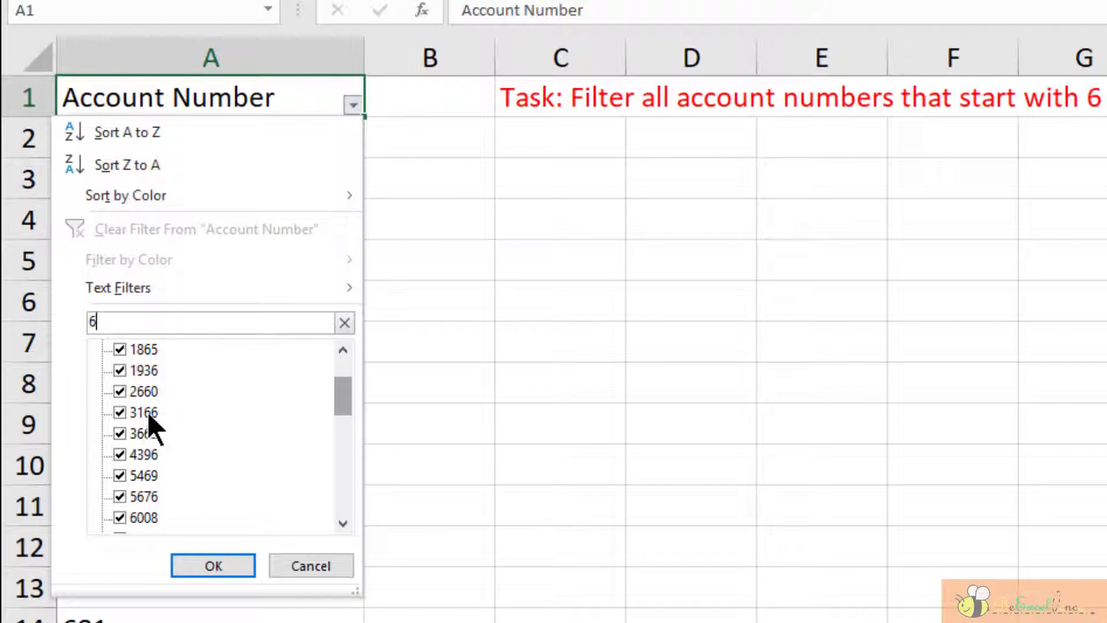
{"action": "left_click_drag", "start_coordinate": [345, 392], "coordinate": [299, 417]}
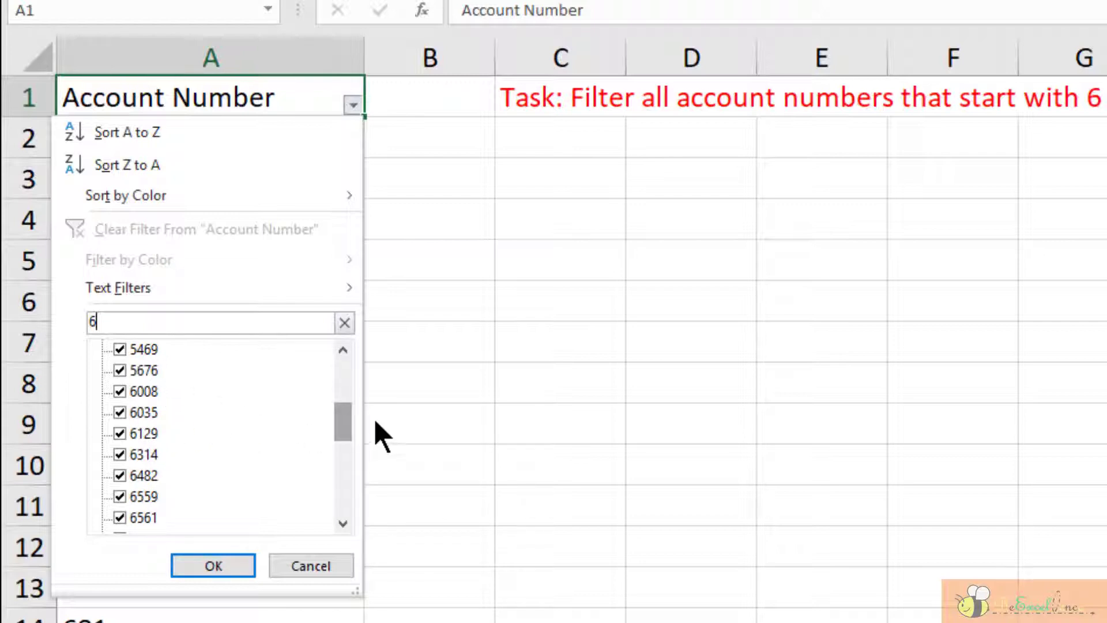
{"action": "mouse_move", "coordinate": [341, 420]}
{"action": "left_mouse_down"}
{"action": "mouse_move", "coordinate": [344, 514]}
{"action": "mouse_move", "coordinate": [353, 357]}
{"action": "left_mouse_up"}
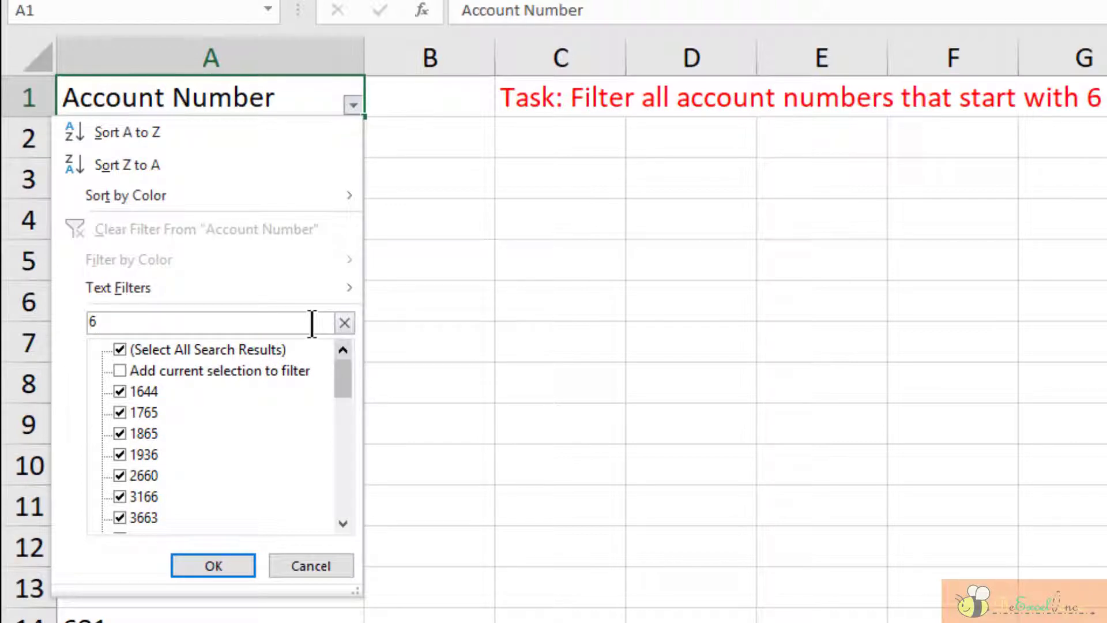
{"action": "type", "text": "*"}
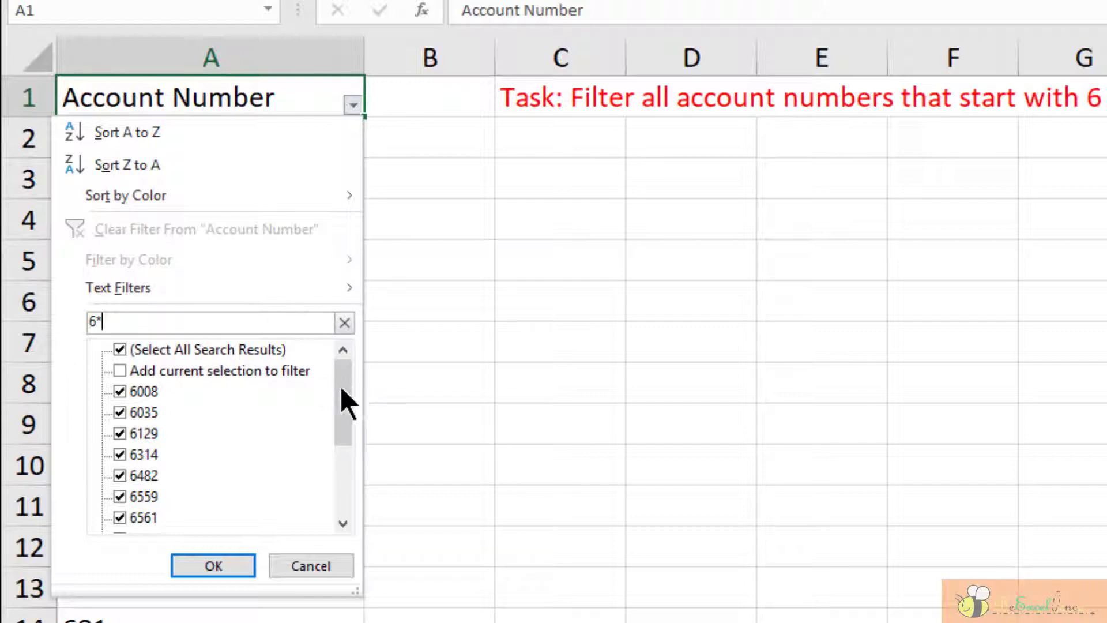
{"action": "left_click_drag", "start_coordinate": [341, 386], "coordinate": [346, 400]}
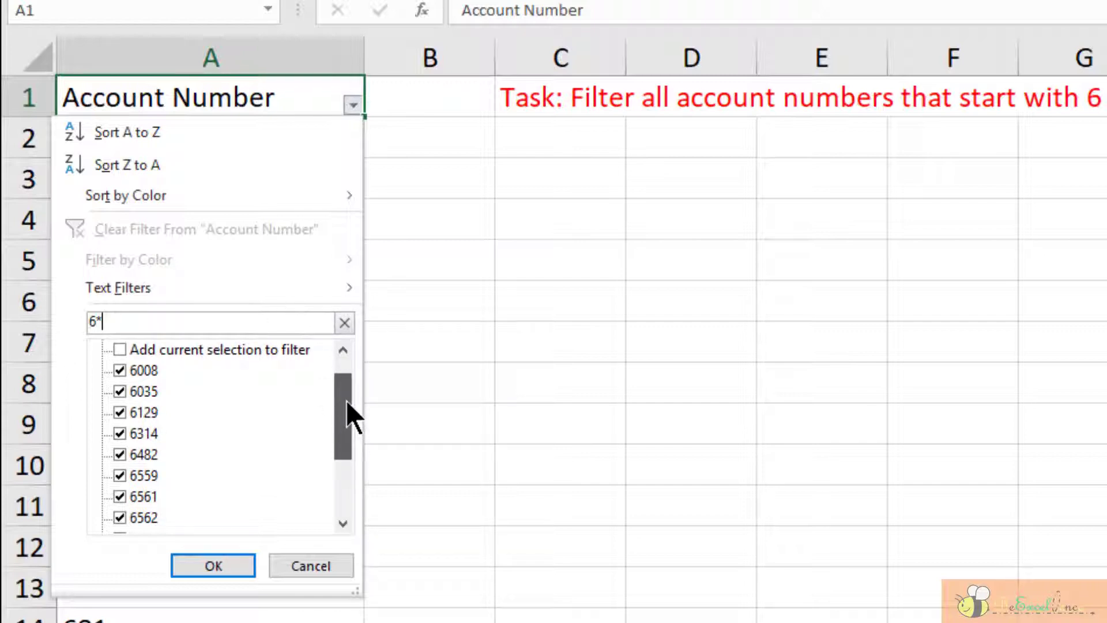
{"action": "left_click_drag", "start_coordinate": [349, 415], "coordinate": [346, 411]}
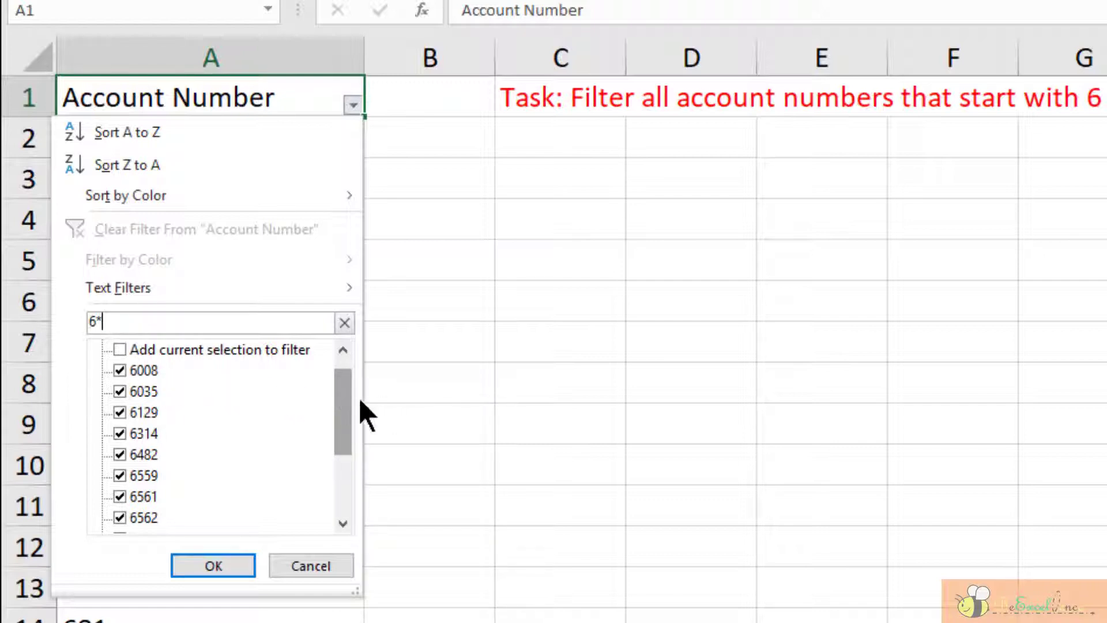
{"action": "left_click_drag", "start_coordinate": [350, 397], "coordinate": [334, 494]}
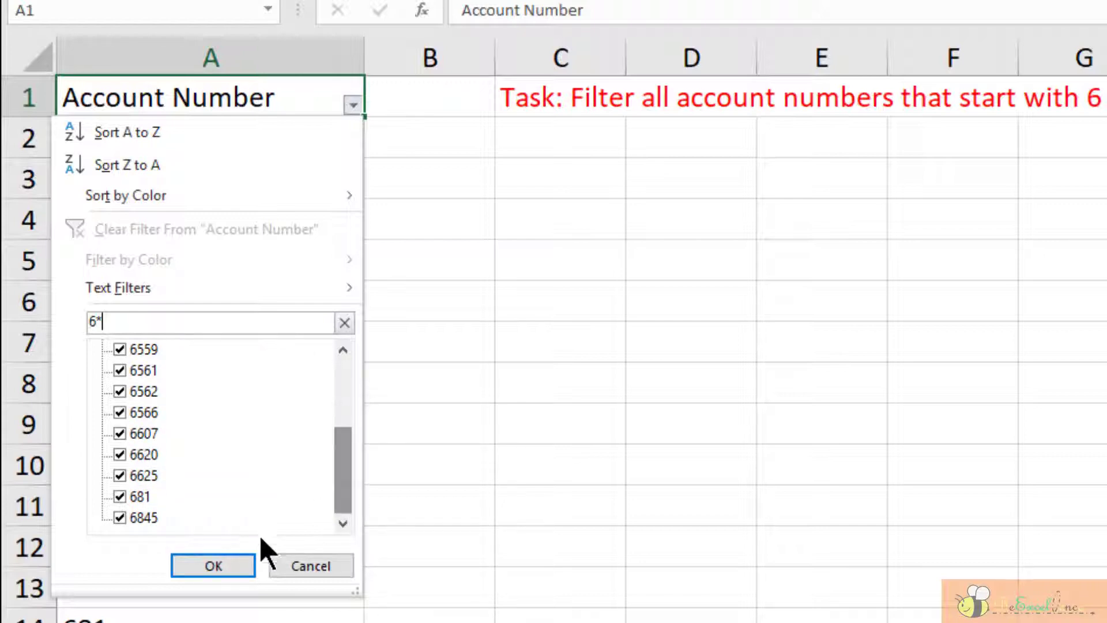
Apply the 6* filter and select the filtered accounts from 681 down to 6625.
{"action": "left_click", "coordinate": [237, 558]}
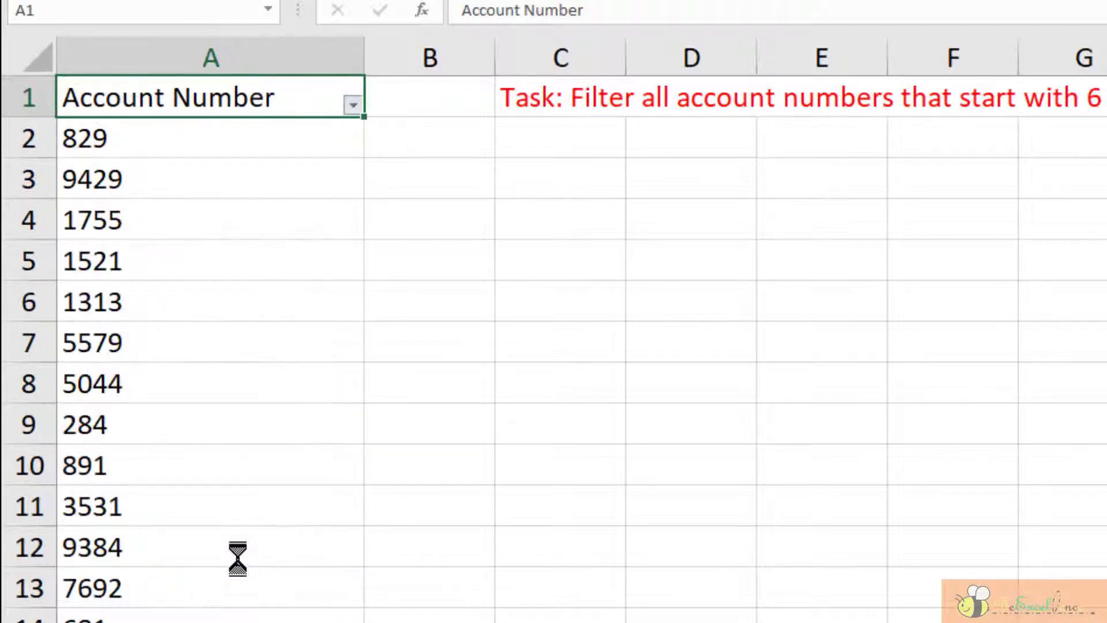
{"action": "left_click", "coordinate": [189, 132]}
{"action": "left_click_drag", "start_coordinate": [192, 226], "coordinate": [213, 620]}
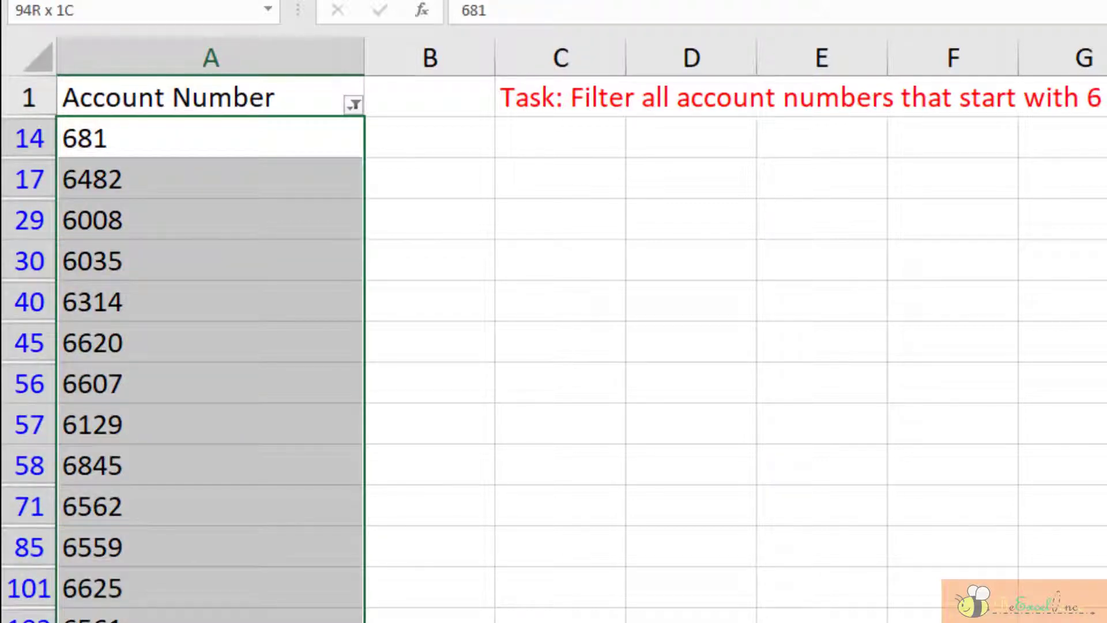
{"action": "left_click", "coordinate": [227, 577]}
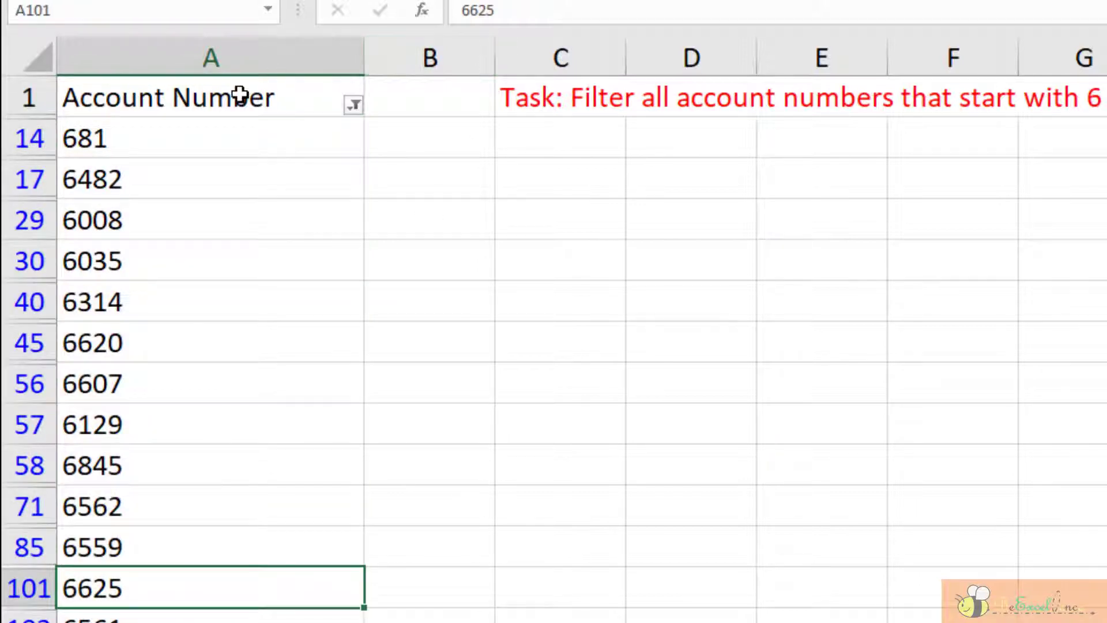
Search the Account Number filter for 7* with 'Add current selection to filter' ticked.
{"action": "left_click", "coordinate": [354, 105]}
{"action": "mouse_move", "coordinate": [119, 287]}
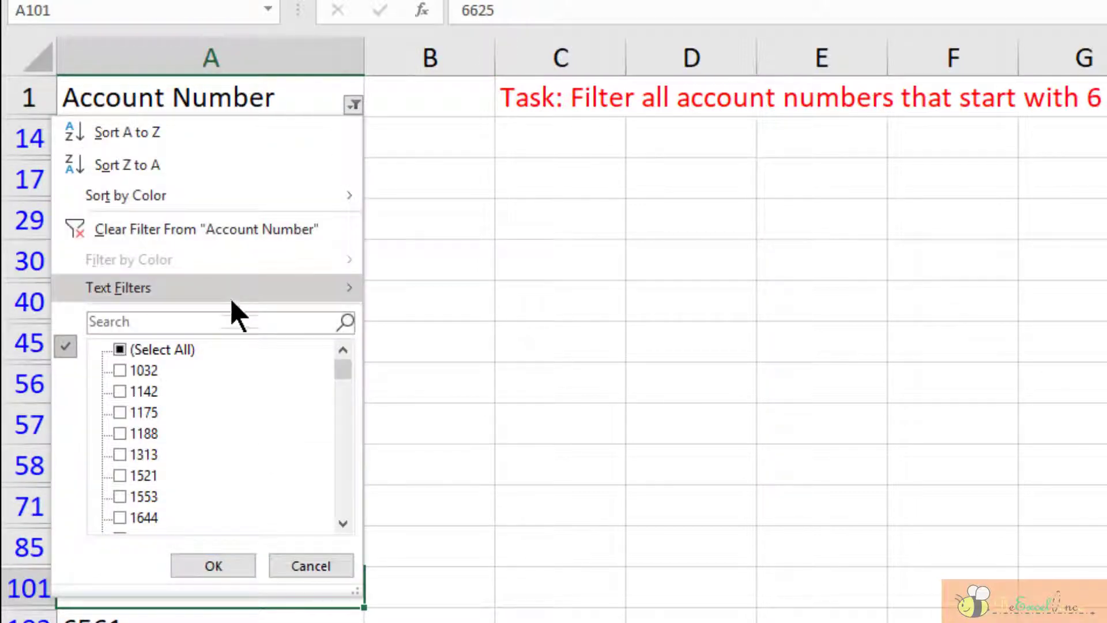
{"action": "left_click", "coordinate": [233, 321]}
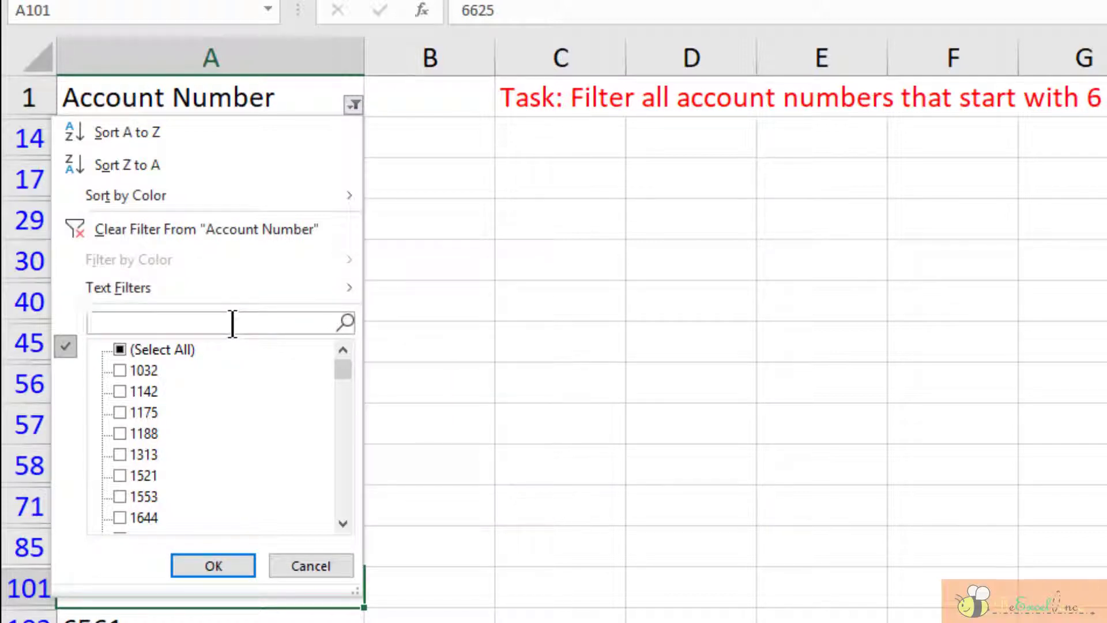
{"action": "type", "text": "7"}
{"action": "type", "text": "*"}
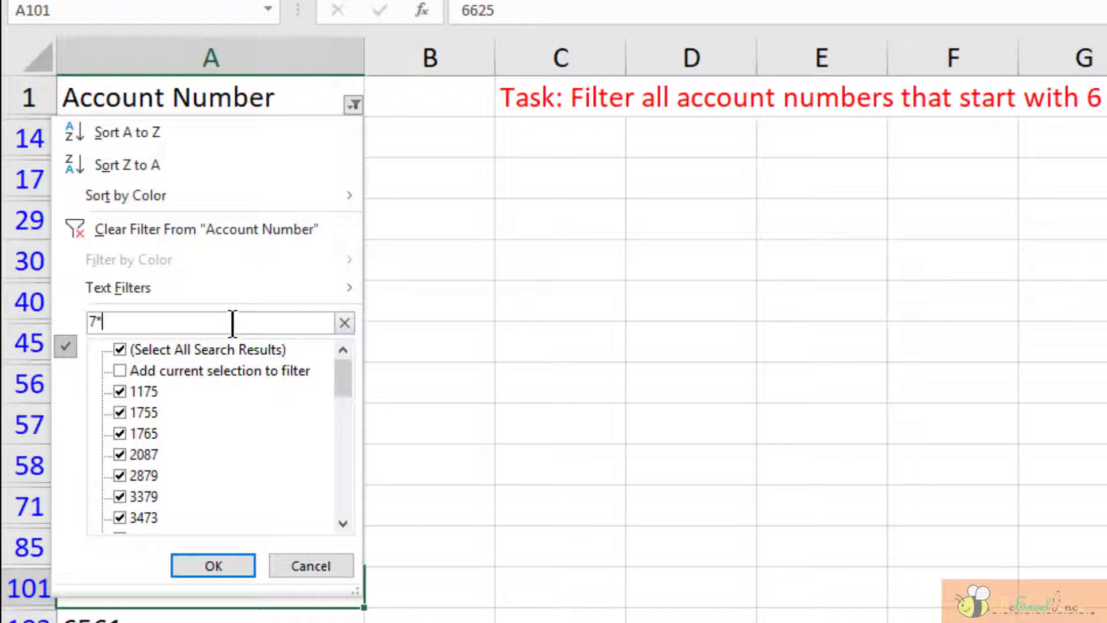
{"action": "left_click", "coordinate": [203, 369]}
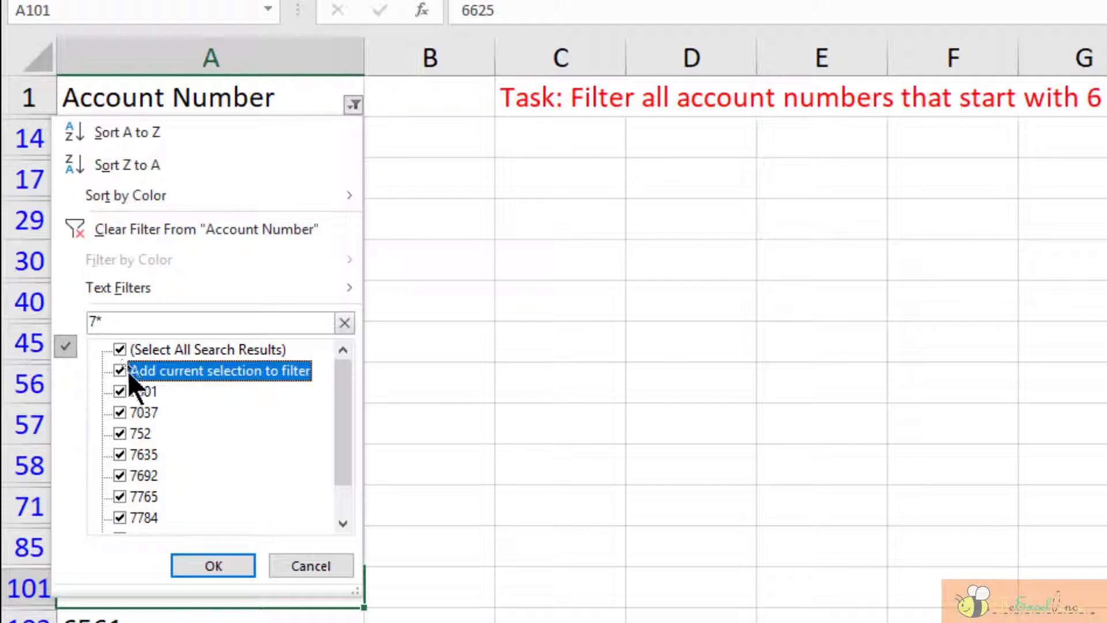
Apply the combined 6-or-7 filter and select the filtered account numbers down column A.
{"action": "left_click", "coordinate": [223, 565]}
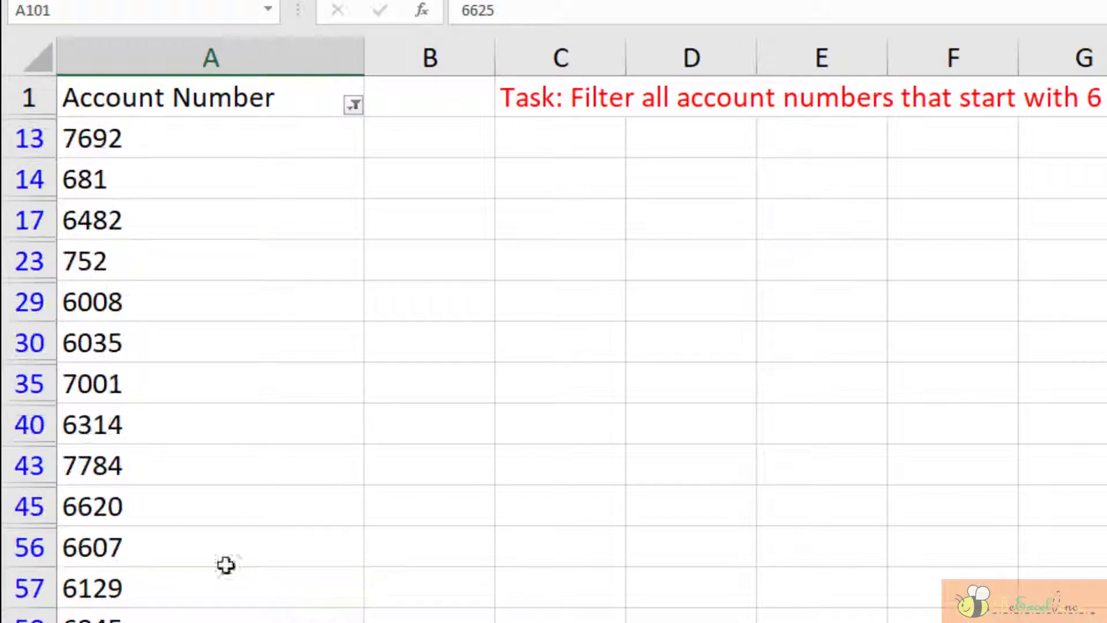
{"action": "left_click_drag", "start_coordinate": [169, 143], "coordinate": [173, 299]}
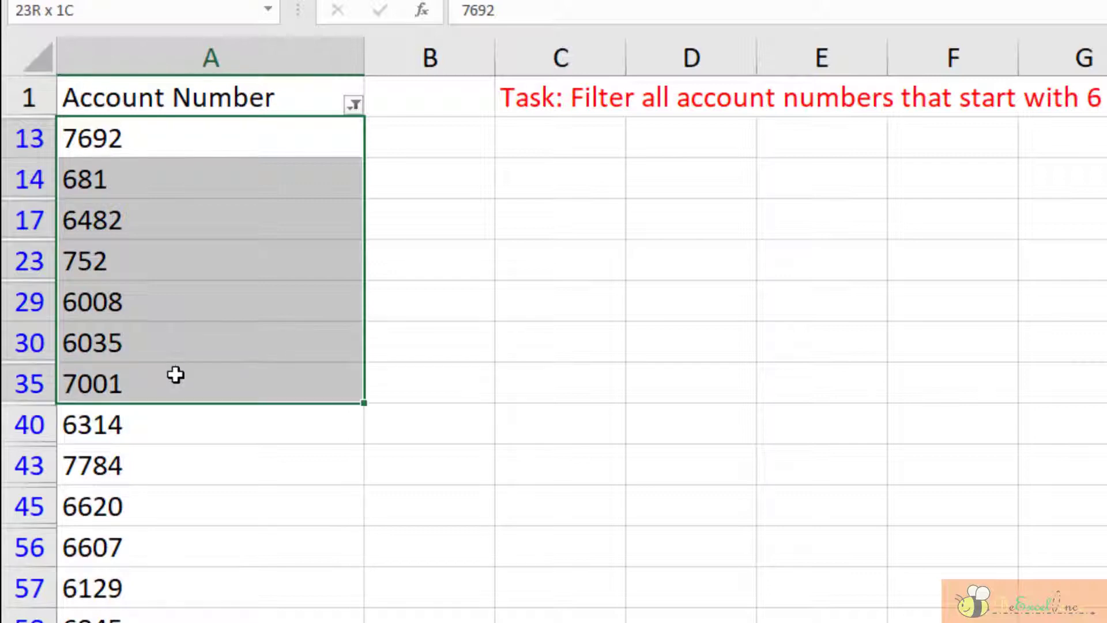
{"action": "left_click_drag", "start_coordinate": [172, 299], "coordinate": [173, 546]}
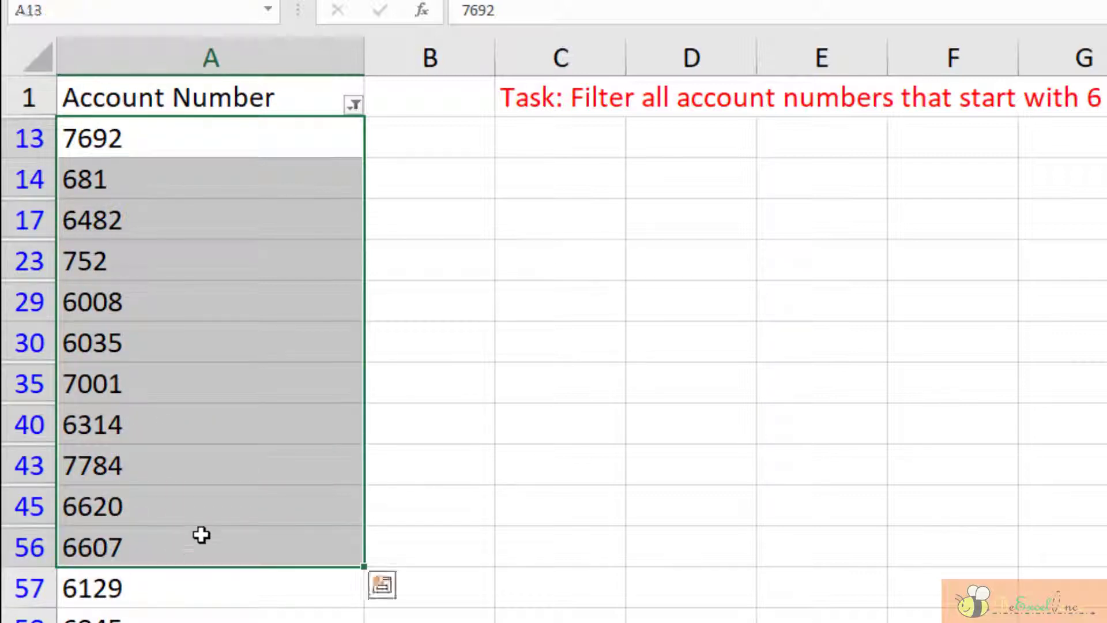
{"action": "scroll", "coordinate": [200, 532], "scroll_direction": "down", "scroll_amount": 1}
{"action": "scroll", "coordinate": [201, 532], "scroll_direction": "down", "scroll_amount": 1}
{"action": "scroll", "coordinate": [197, 543], "scroll_direction": "down", "scroll_amount": 1}
{"action": "scroll", "coordinate": [198, 544], "scroll_direction": "up", "scroll_amount": 3}
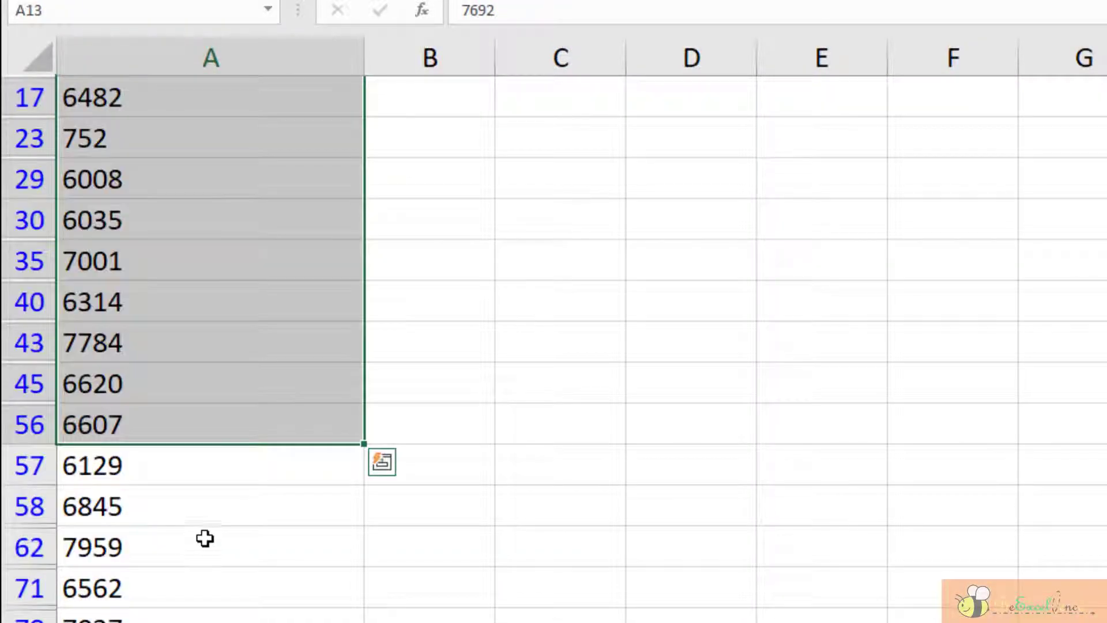
{"action": "scroll", "coordinate": [205, 539], "scroll_direction": "up", "scroll_amount": 1}
Select the Account Number header cell and reopen its filter options.
{"action": "left_click", "coordinate": [206, 415]}
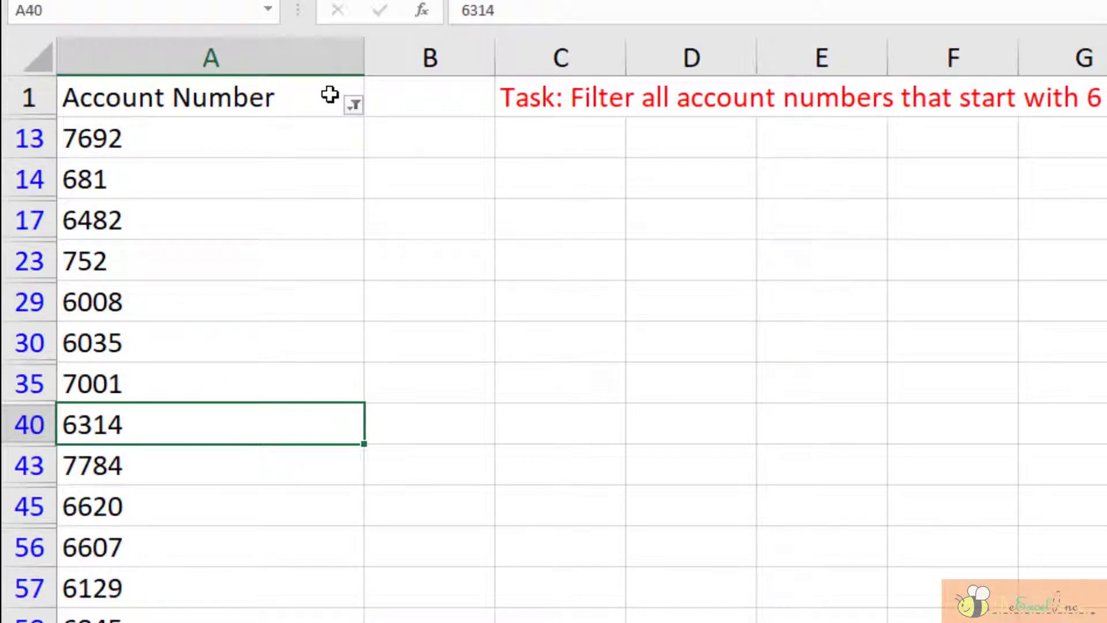
{"action": "left_click", "coordinate": [332, 96]}
{"action": "left_click", "coordinate": [355, 105]}
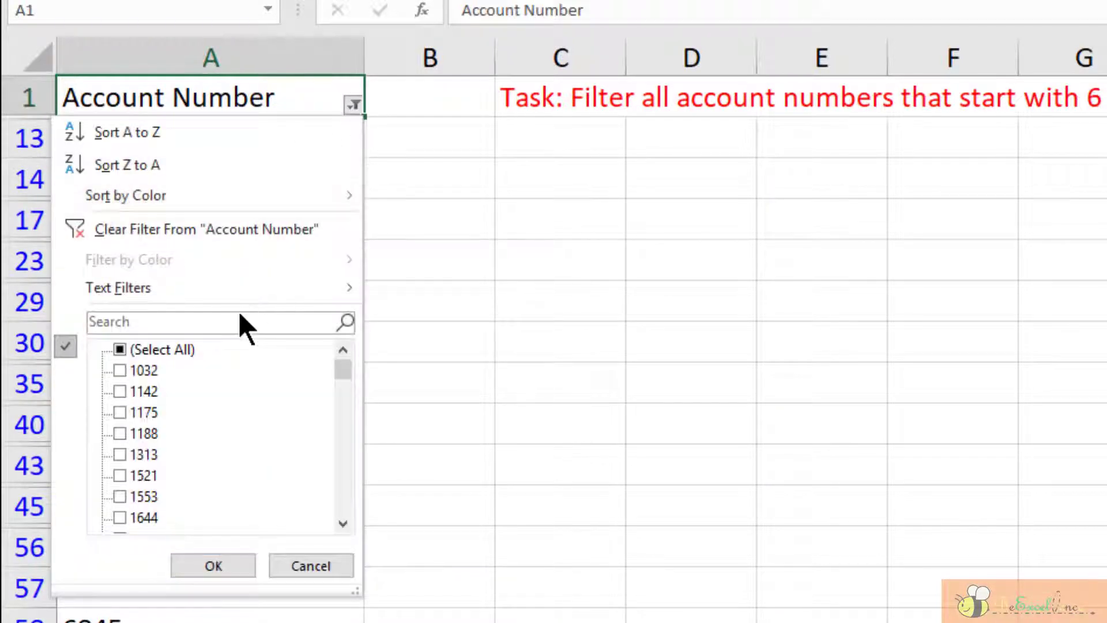
Search for 8* with 'Add current selection to filter' unticked, showing only 8-numbers.
{"action": "left_click", "coordinate": [238, 323]}
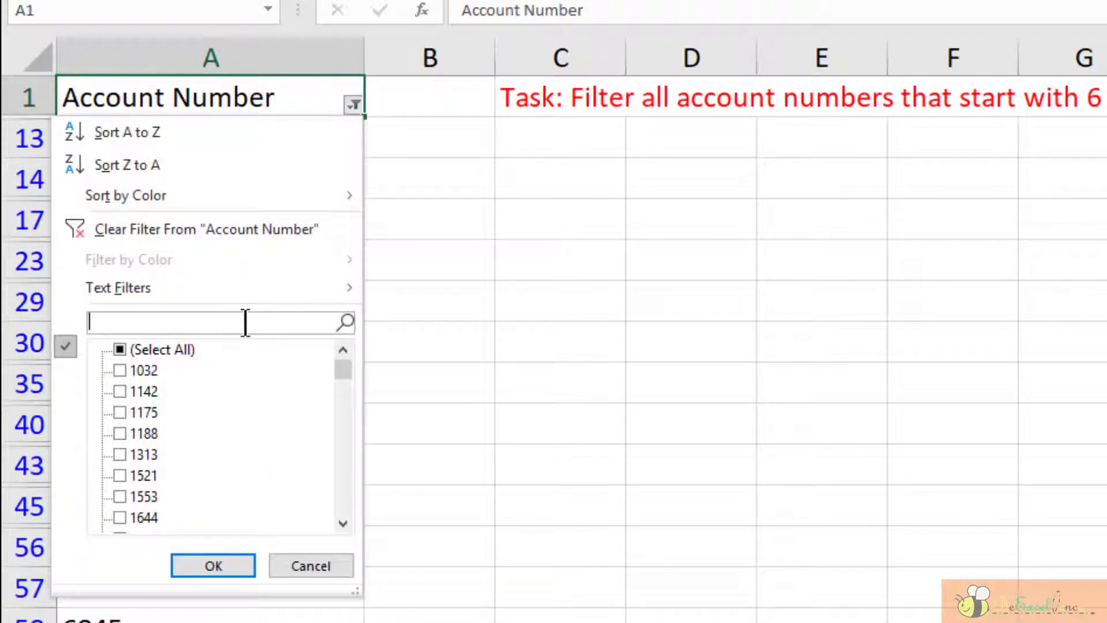
{"action": "type", "text": "6"}
{"action": "type", "text": "*"}
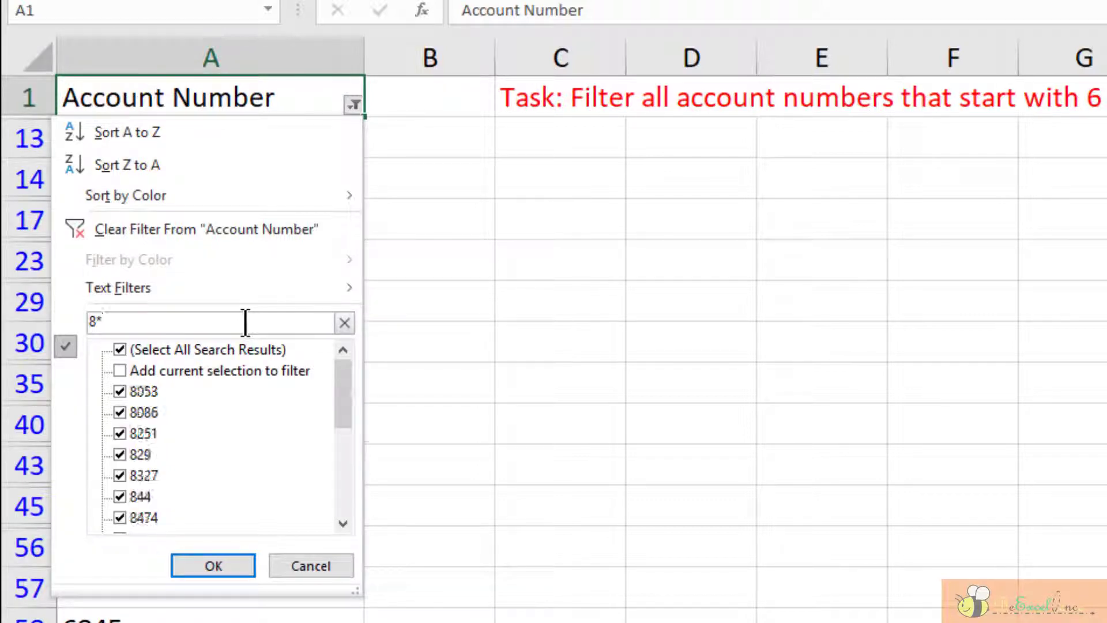
{"action": "left_click", "coordinate": [143, 372]}
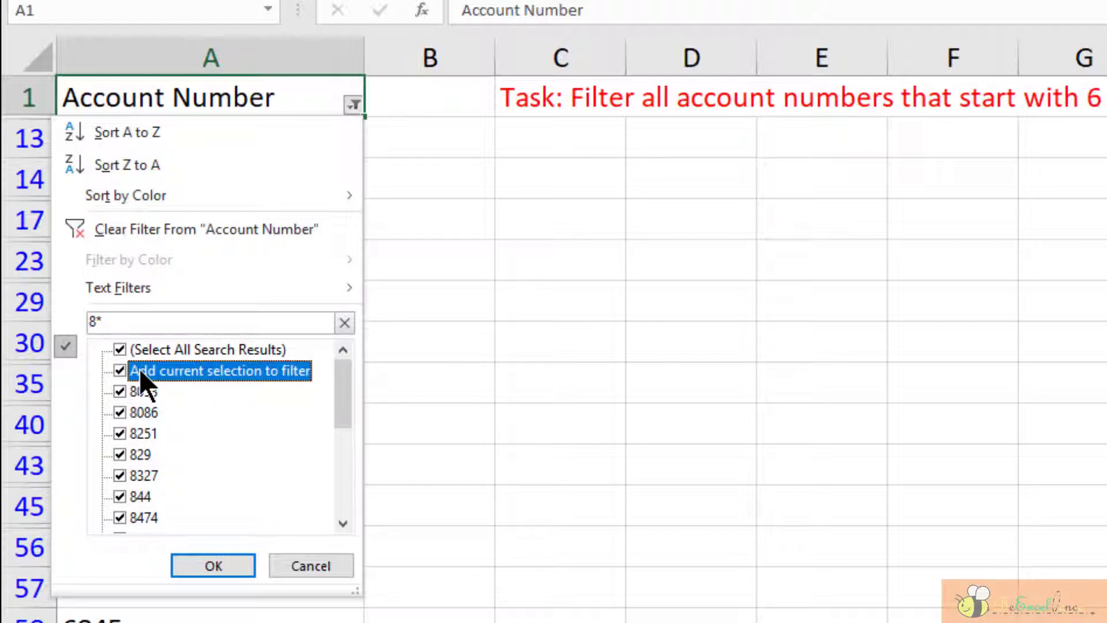
{"action": "left_click", "coordinate": [144, 372]}
{"action": "left_click", "coordinate": [226, 565]}
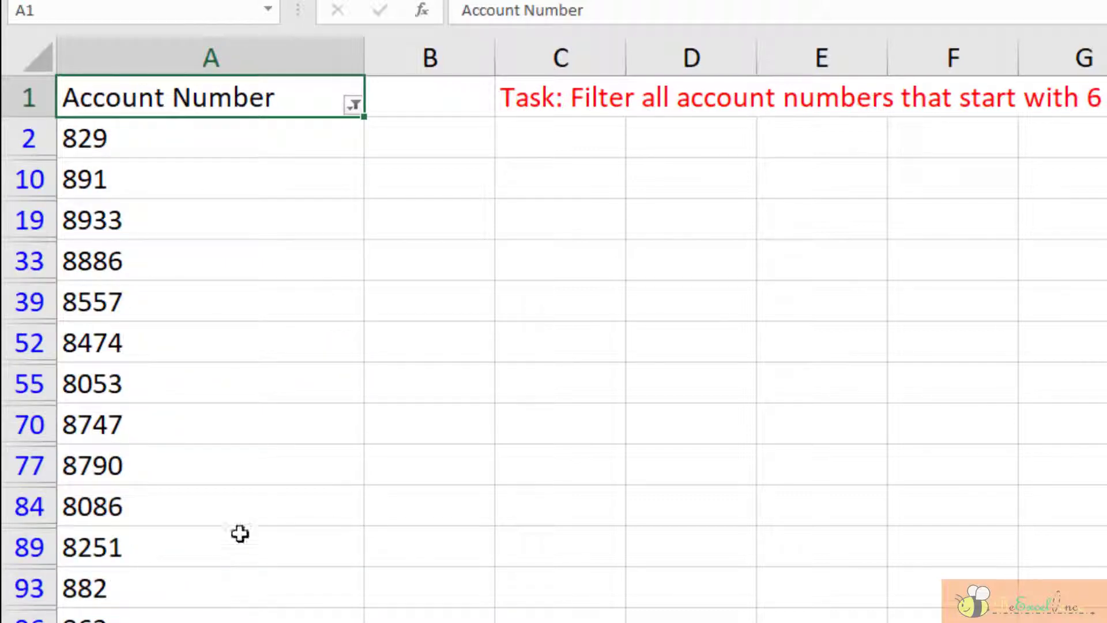
Undo twice to restore the 6-or-7 filter, then reopen the Account Number filter options.
{"action": "left_click_drag", "start_coordinate": [193, 139], "coordinate": [179, 620]}
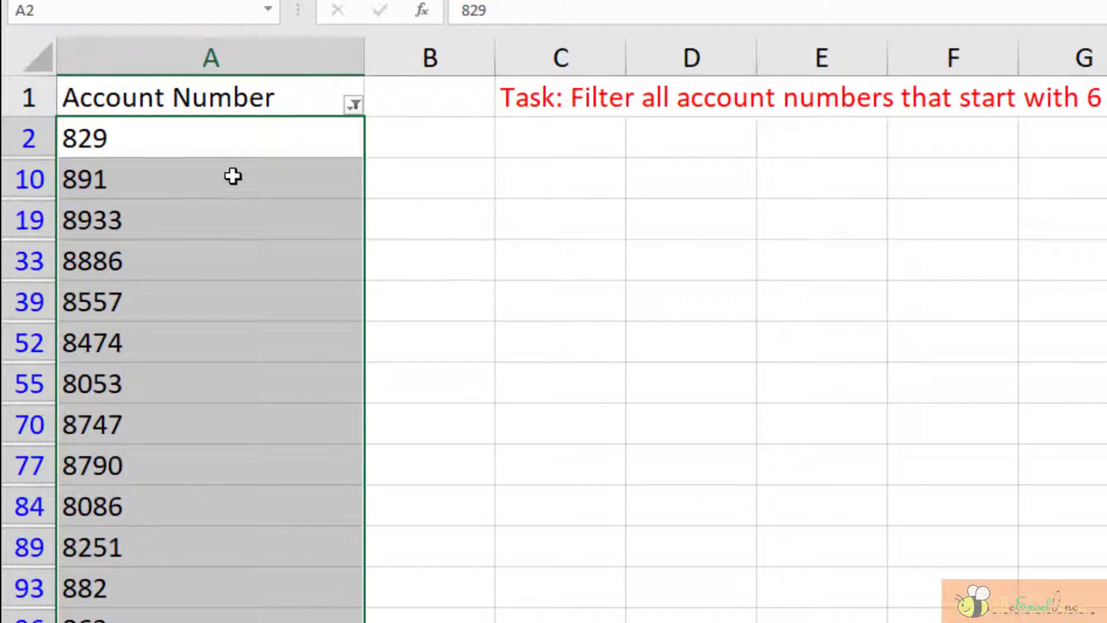
{"action": "left_click", "coordinate": [262, 132]}
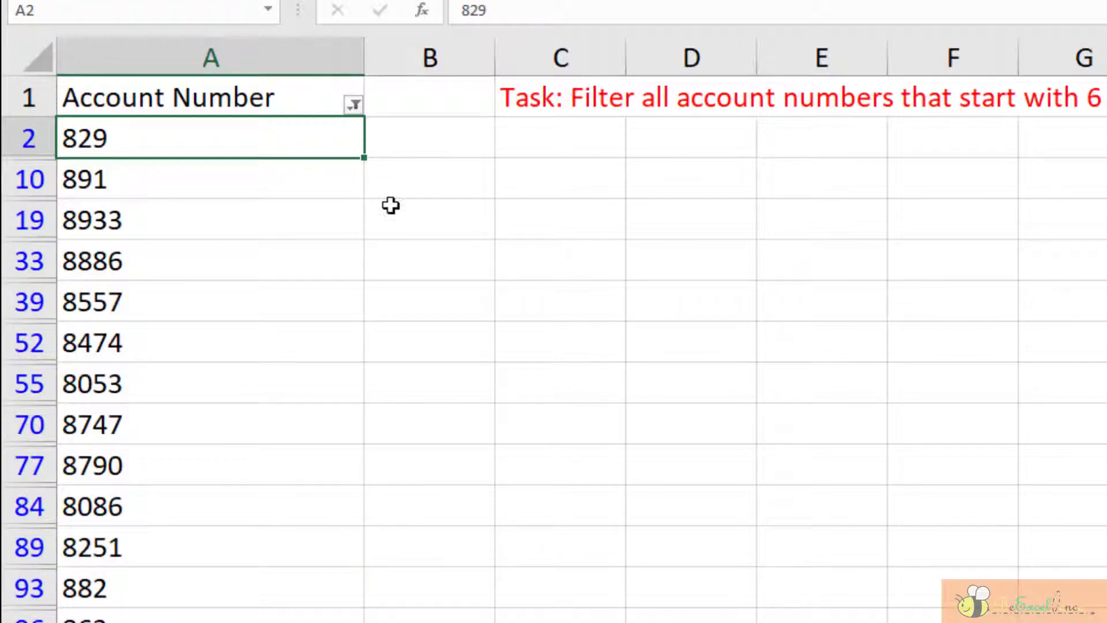
{"action": "key", "text": "ctrl+z"}
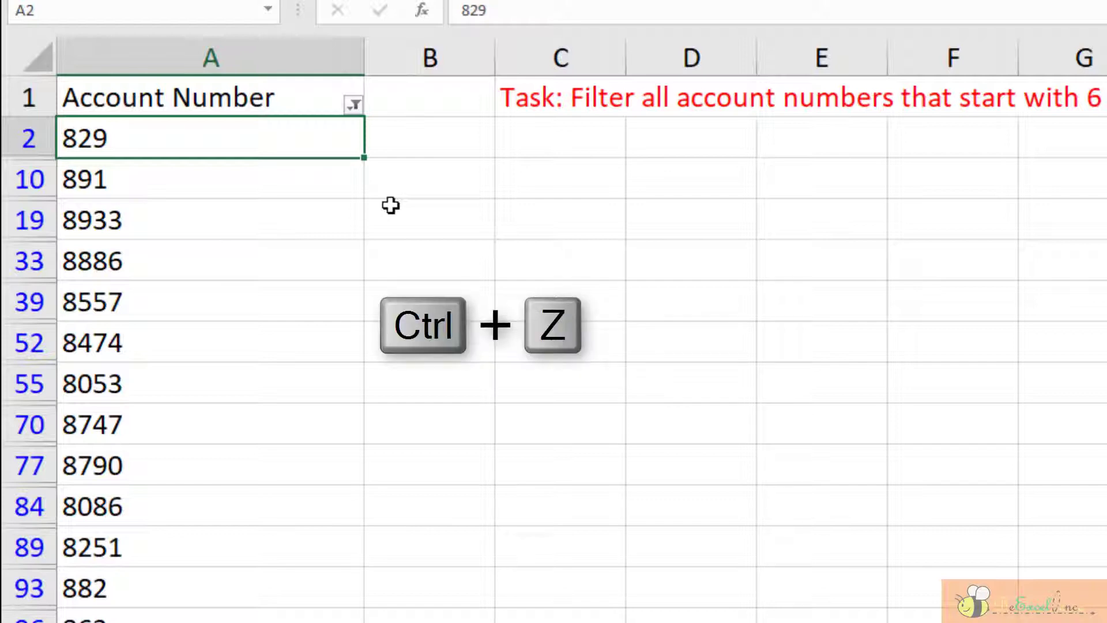
{"action": "key", "text": "ctrl+z"}
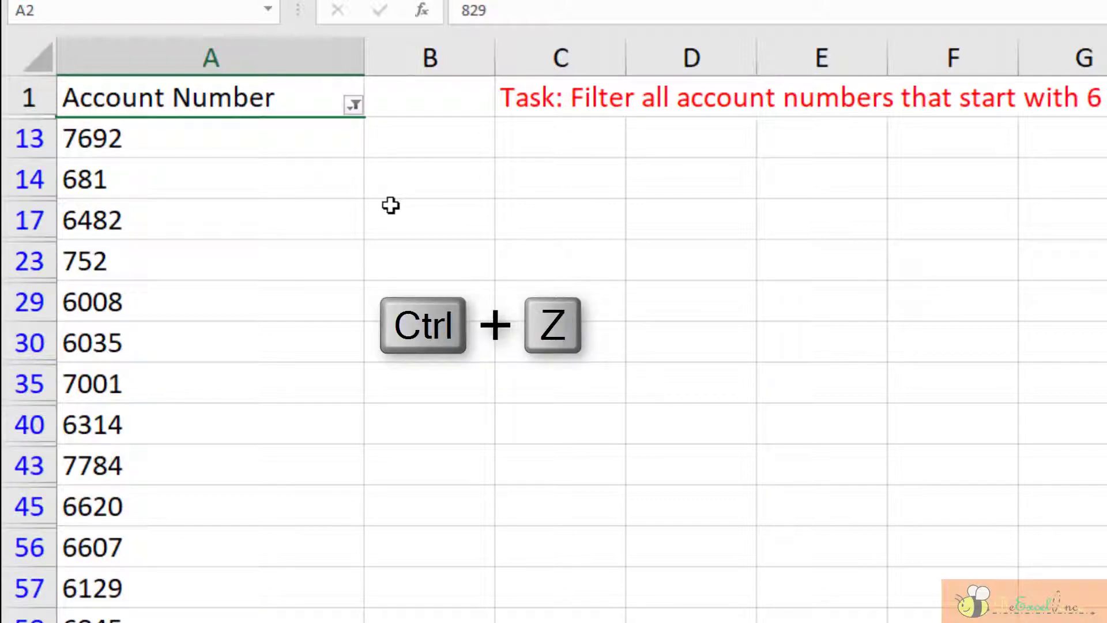
{"action": "left_click", "coordinate": [353, 103]}
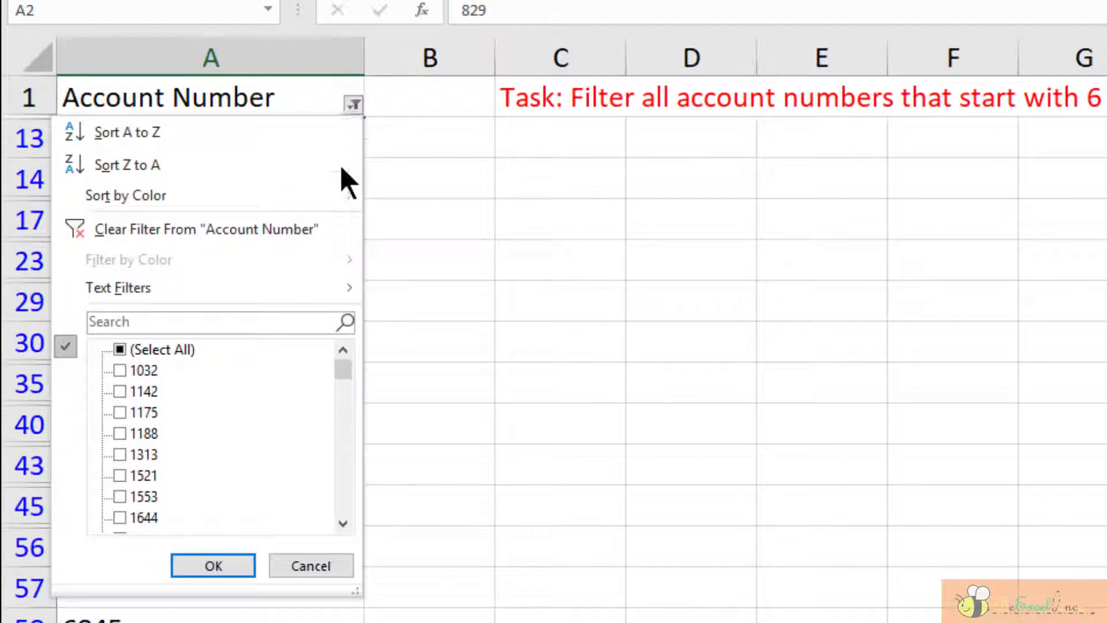
Search for 8* and tick 'Add current selection to filter' to join the 6-or-7 results.
{"action": "left_click", "coordinate": [247, 315]}
{"action": "type", "text": "8*"}
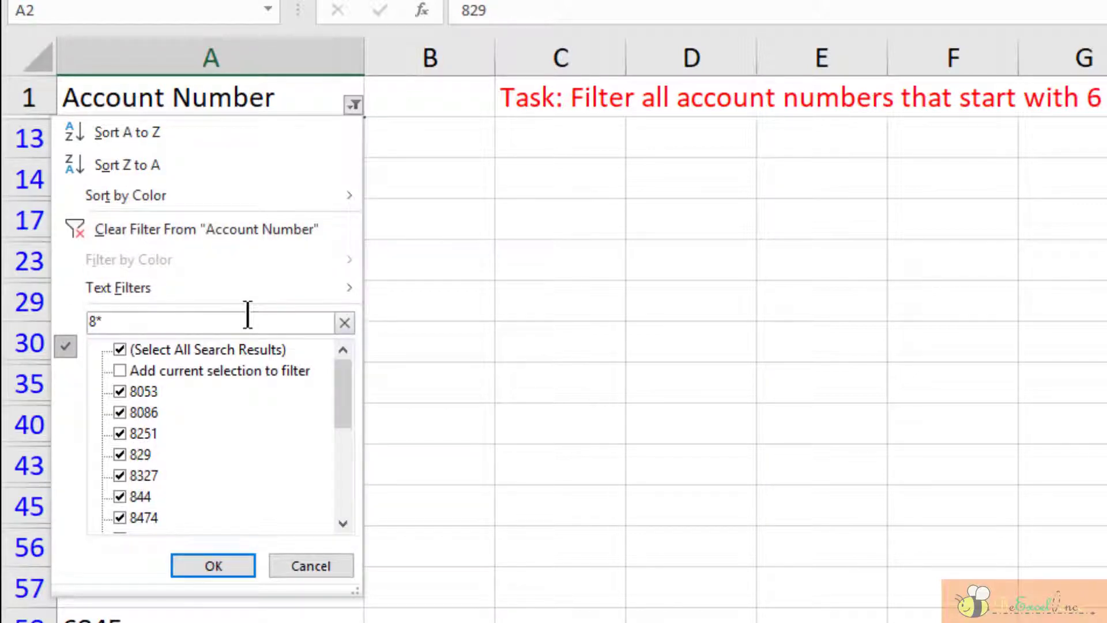
{"action": "left_click", "coordinate": [214, 368]}
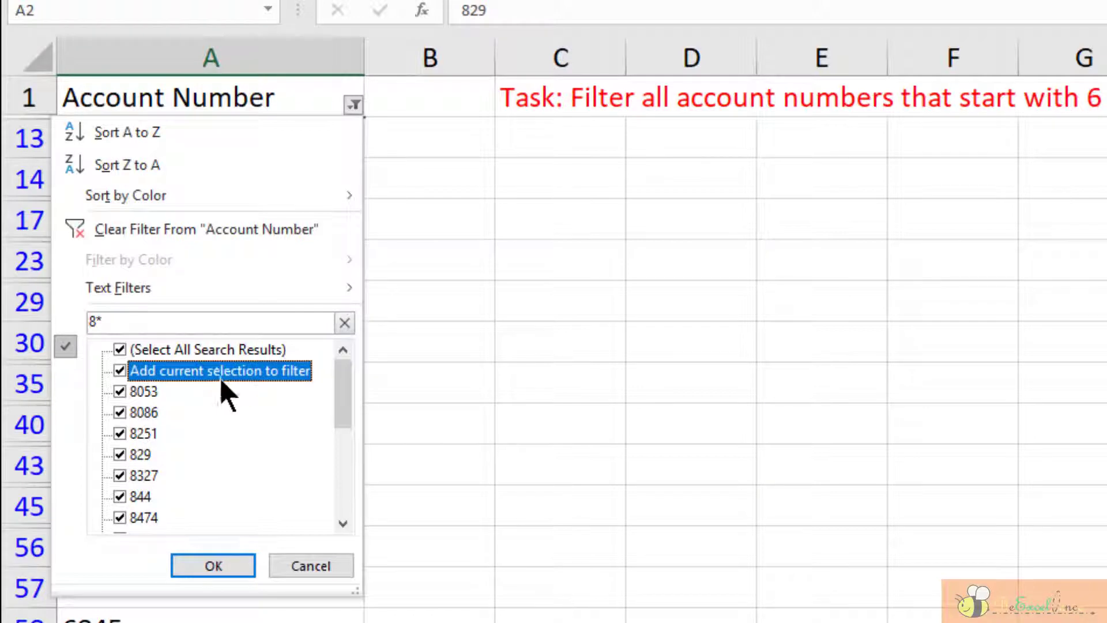
{"action": "left_click", "coordinate": [219, 558]}
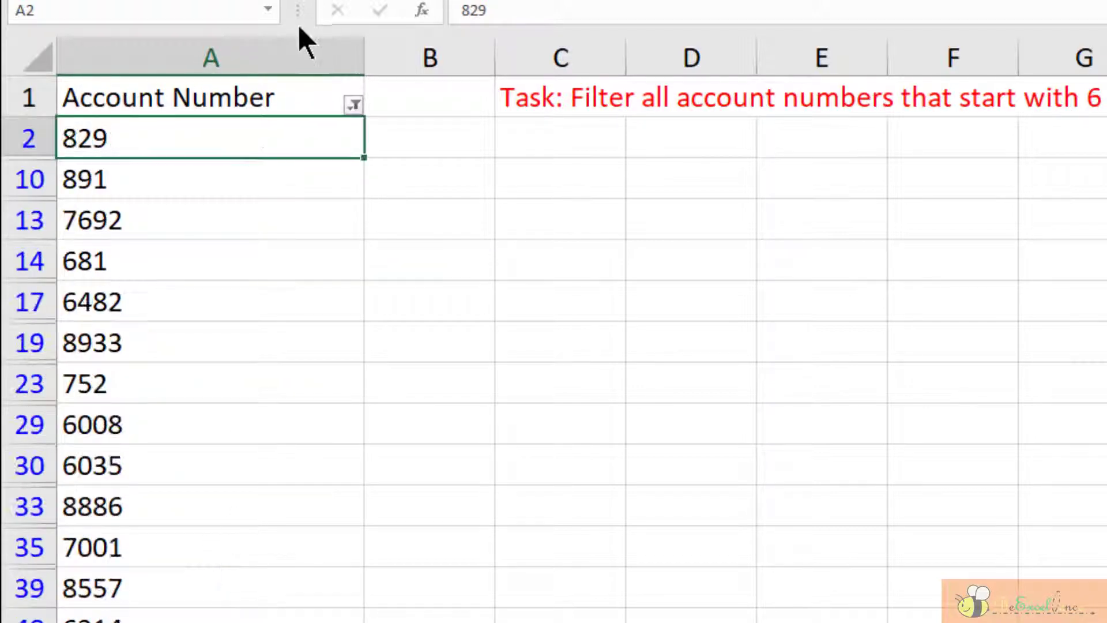
{"action": "scroll", "coordinate": [257, 149], "scroll_direction": "down", "scroll_amount": 1}
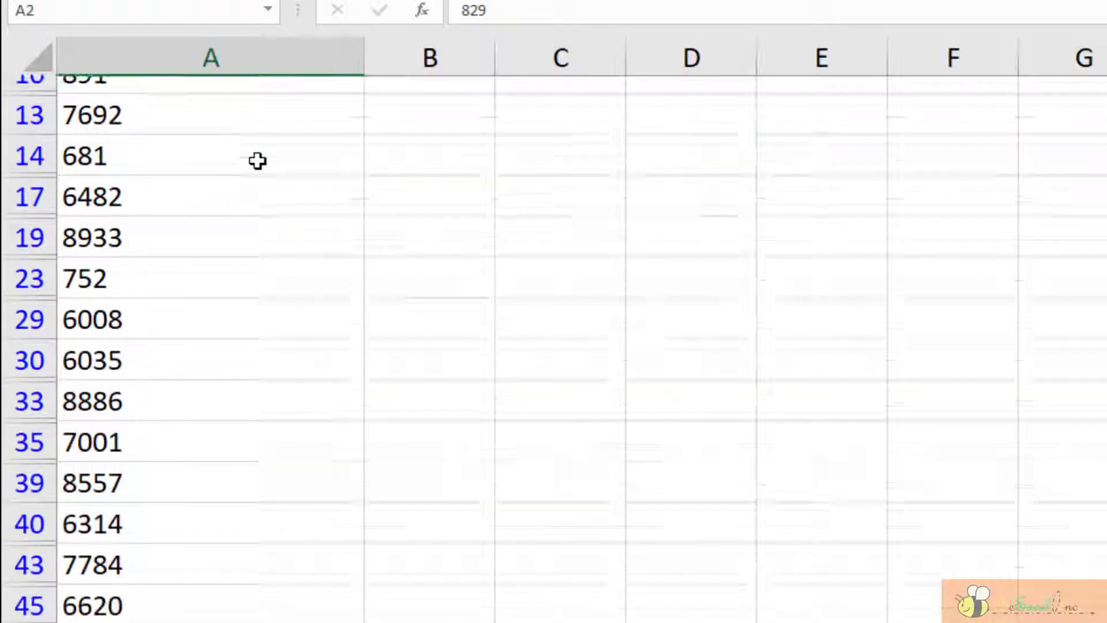
{"action": "scroll", "coordinate": [260, 157], "scroll_direction": "down", "scroll_amount": 1}
{"action": "scroll", "coordinate": [260, 156], "scroll_direction": "down", "scroll_amount": 1}
{"action": "scroll", "coordinate": [260, 157], "scroll_direction": "down", "scroll_amount": 1}
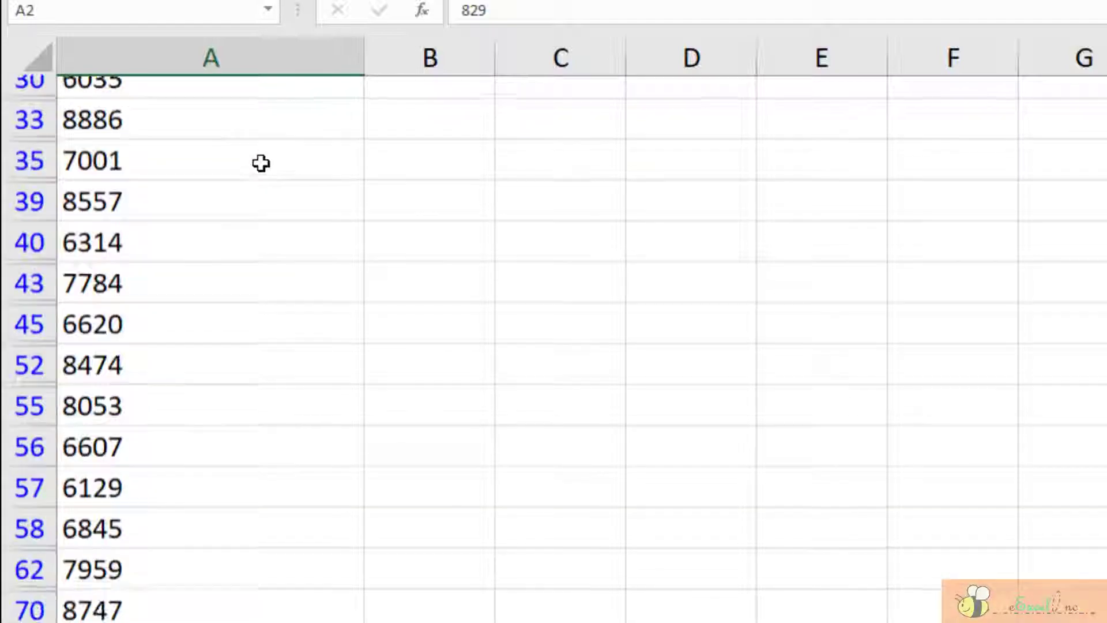
{"action": "scroll", "coordinate": [260, 167], "scroll_direction": "down", "scroll_amount": 1}
{"action": "scroll", "coordinate": [260, 181], "scroll_direction": "down", "scroll_amount": 1}
{"action": "scroll", "coordinate": [260, 188], "scroll_direction": "down", "scroll_amount": 1}
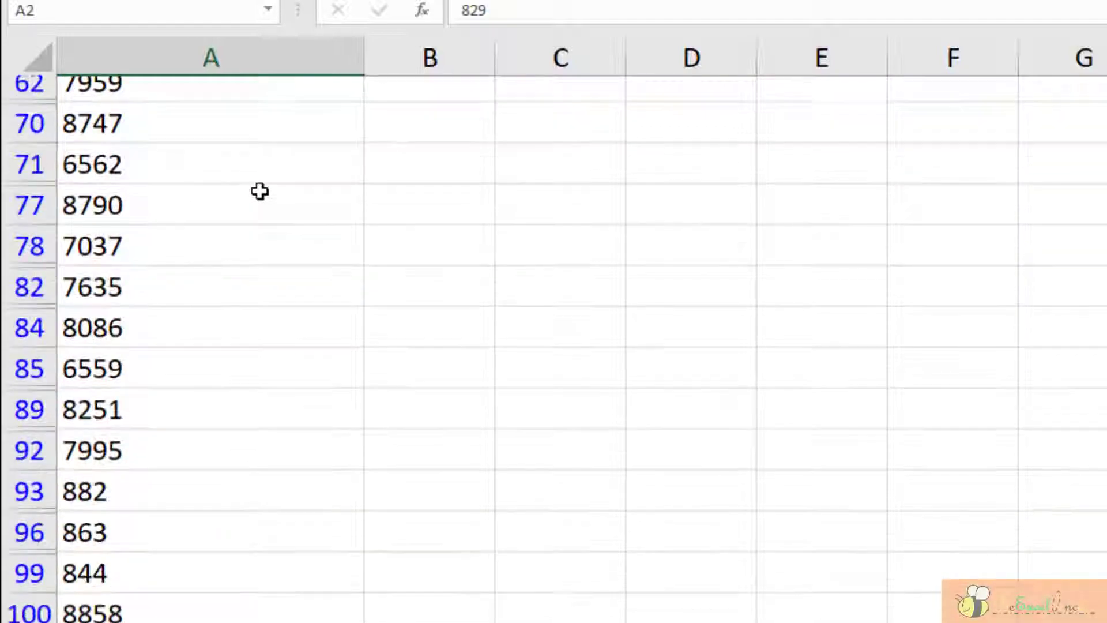
{"action": "scroll", "coordinate": [260, 187], "scroll_direction": "down", "scroll_amount": 1}
{"action": "left_click", "coordinate": [247, 197]}
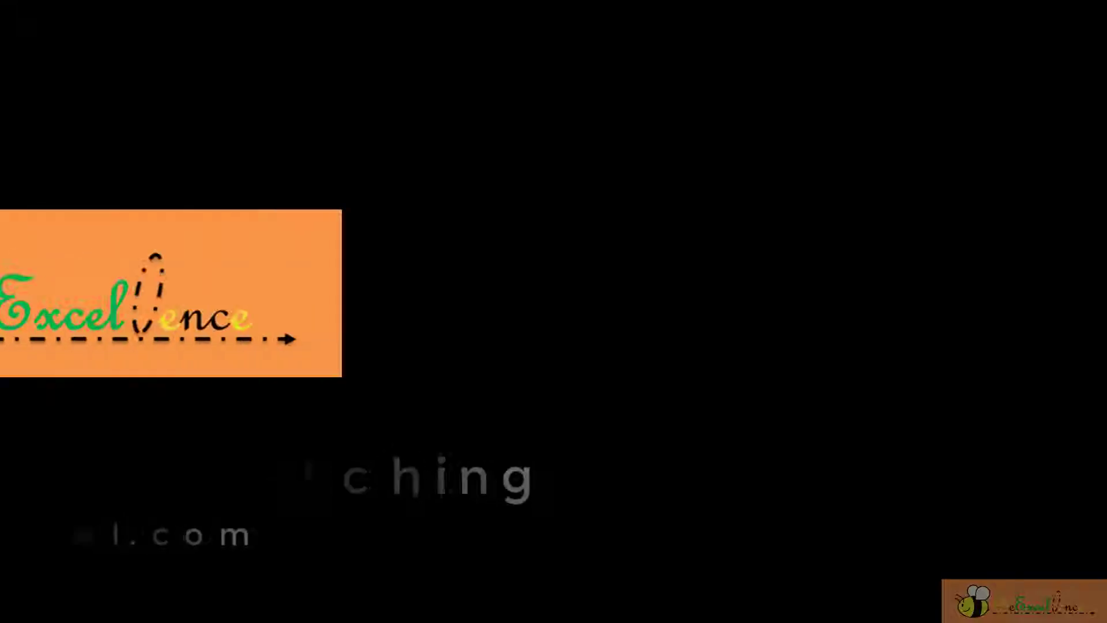